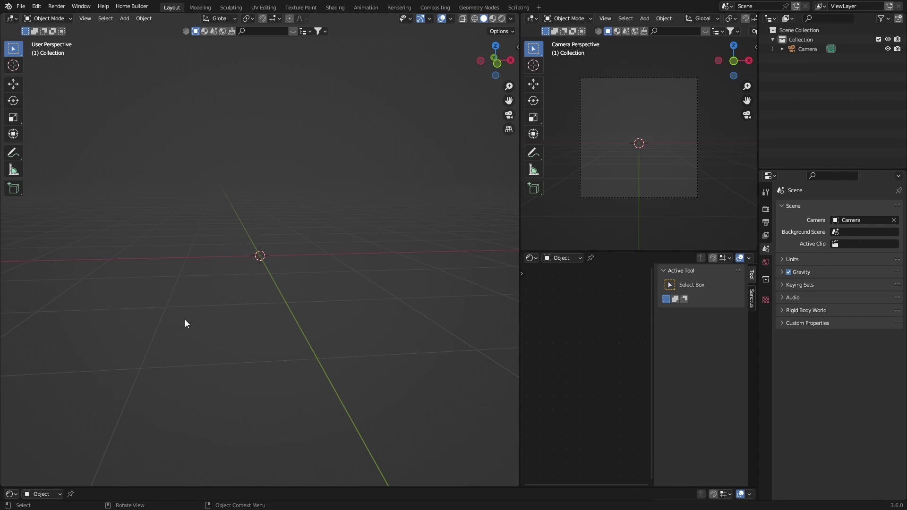
# Step: Add a Monkey mesh (Suzanne) at the scene origin with Shift+A
pyautogui.moveTo(187, 323); pyautogui.dragTo(209, 317, button='middle')
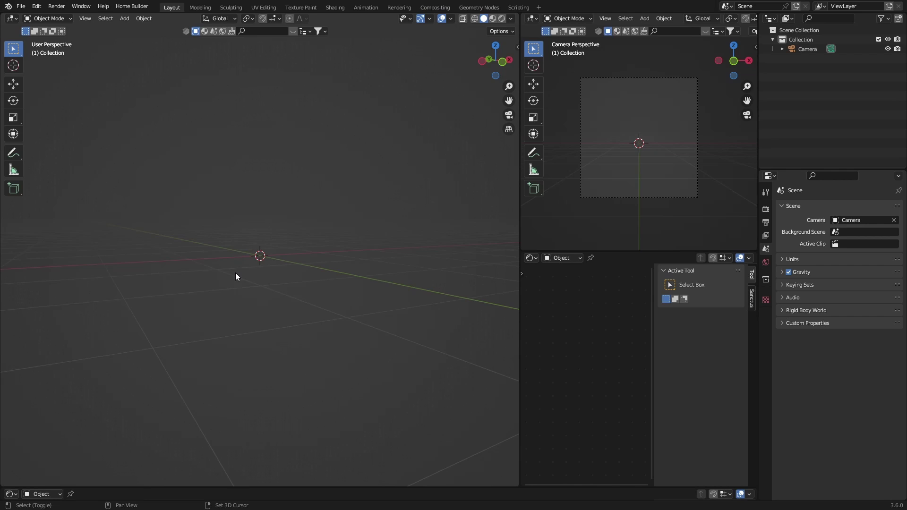
pyautogui.hotkey('shift', 'a')
pyautogui.moveTo(203, 284)
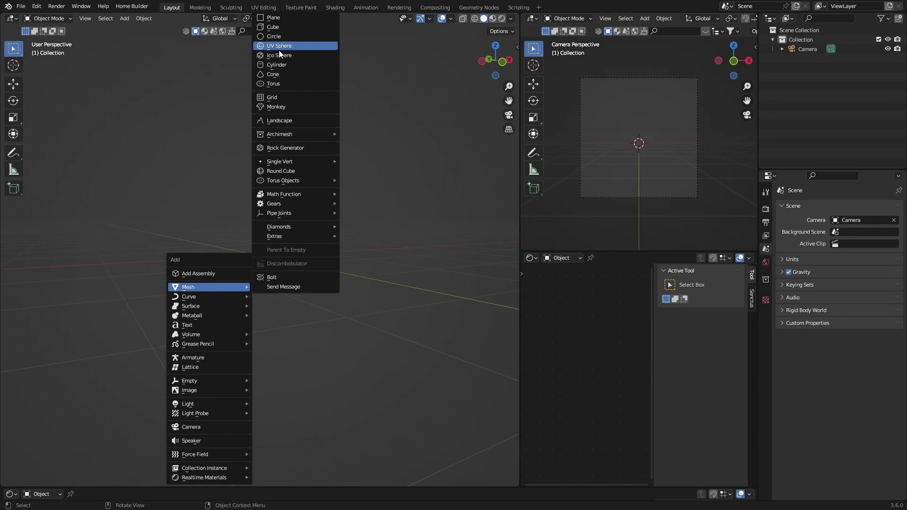
pyautogui.click(276, 107)
pyautogui.moveTo(185, 287); pyautogui.dragTo(248, 284, button='middle')
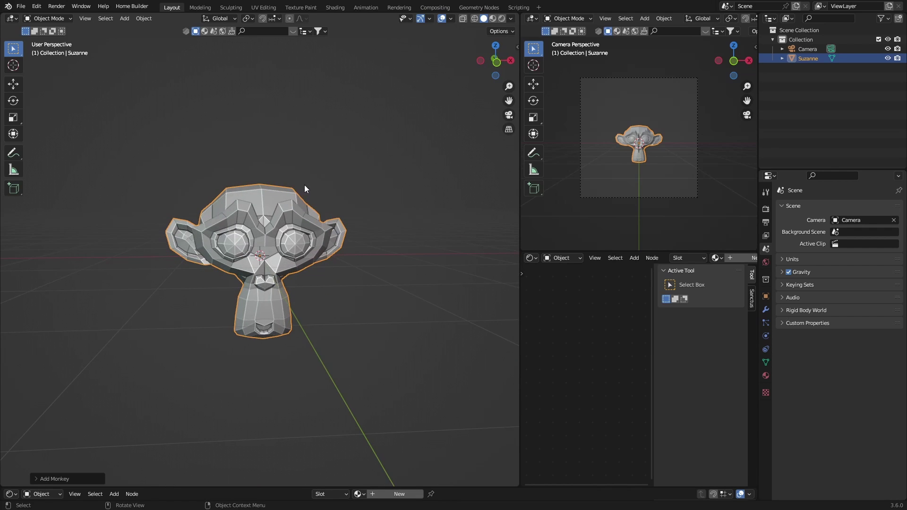
# Step: Subdivide all of Suzanne's vertices once in Edit Mode, then go back to Object Mode
pyautogui.press('Tab')
pyautogui.rightClick(257, 245)
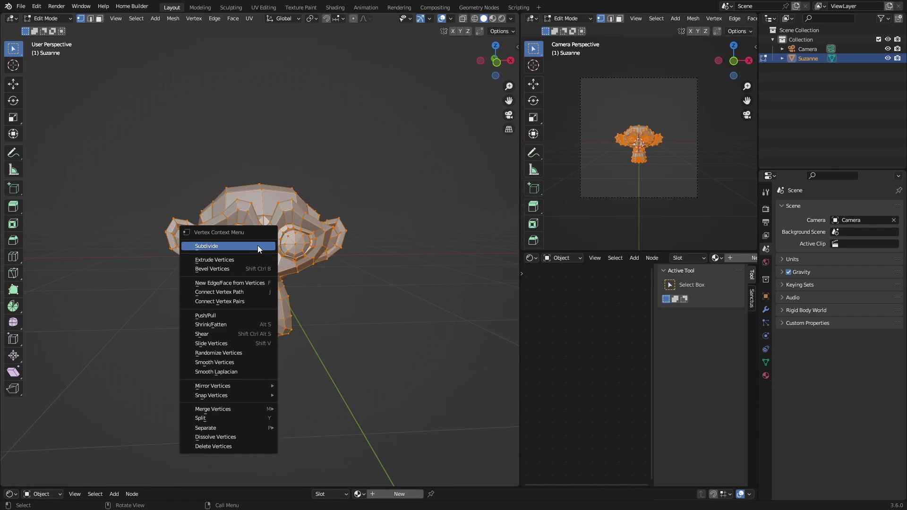
pyautogui.click(257, 245)
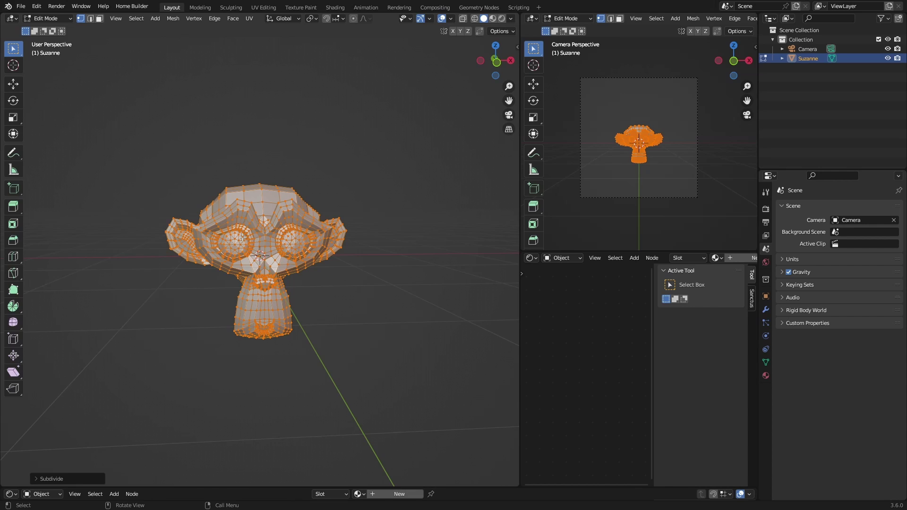
pyautogui.press('Tab')
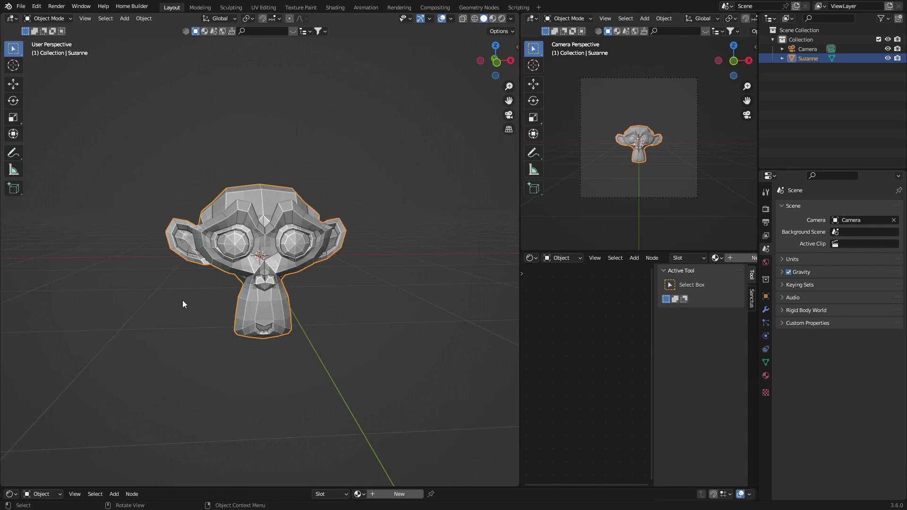
# Step: Add a Subdivision Surface modifier to Suzanne with Levels Viewport set to 2
pyautogui.click(765, 309)
pyautogui.click(794, 204)
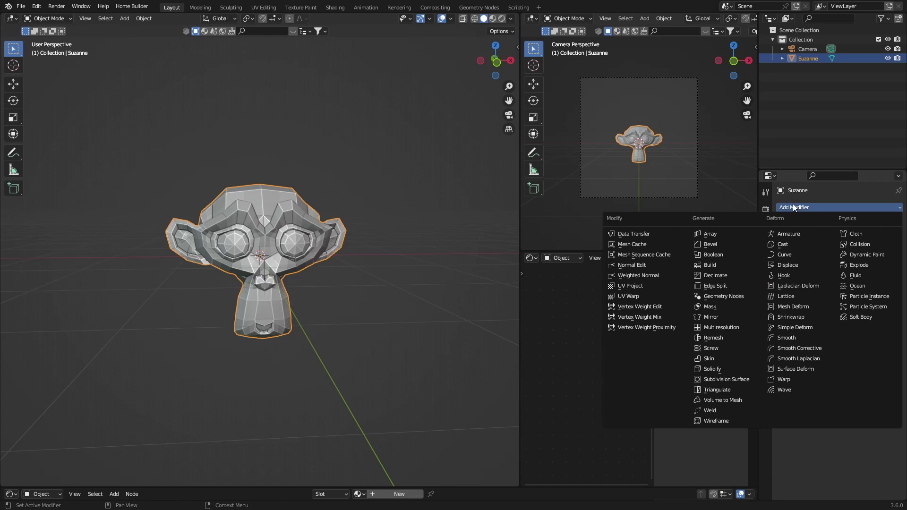
pyautogui.click(723, 379)
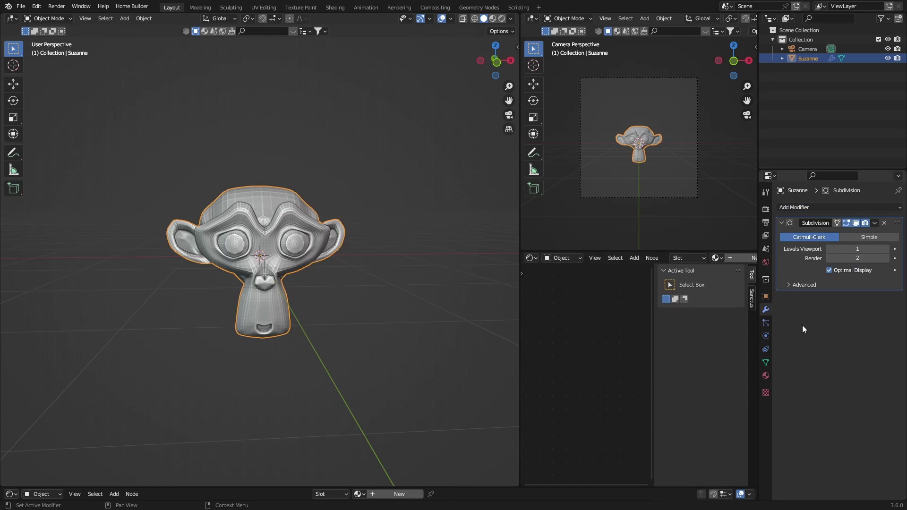
pyautogui.click(885, 249)
pyautogui.moveTo(363, 224); pyautogui.dragTo(324, 207, button='middle')
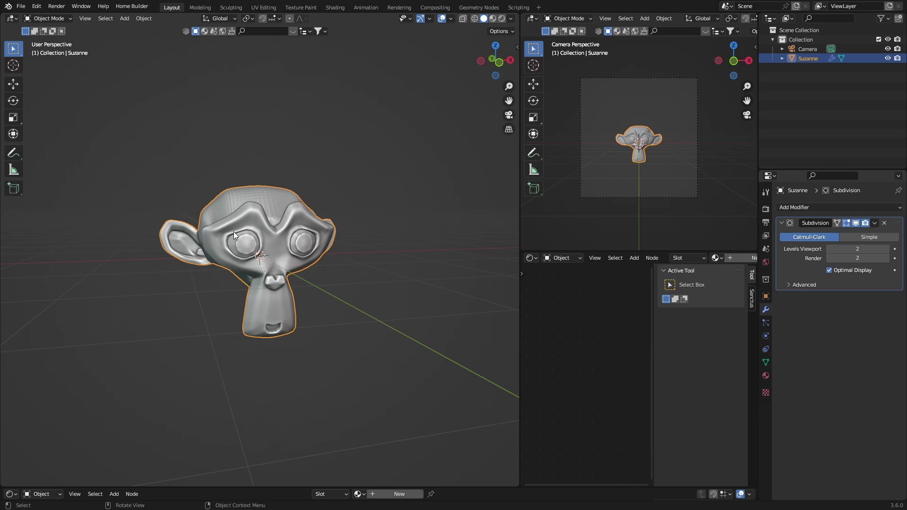
# Step: In Edit Mode, select a chin vertex and enable proportional editing with Random falloff
pyautogui.press('Tab')
pyautogui.moveTo(239, 226); pyautogui.dragTo(82, 26, button='middle')
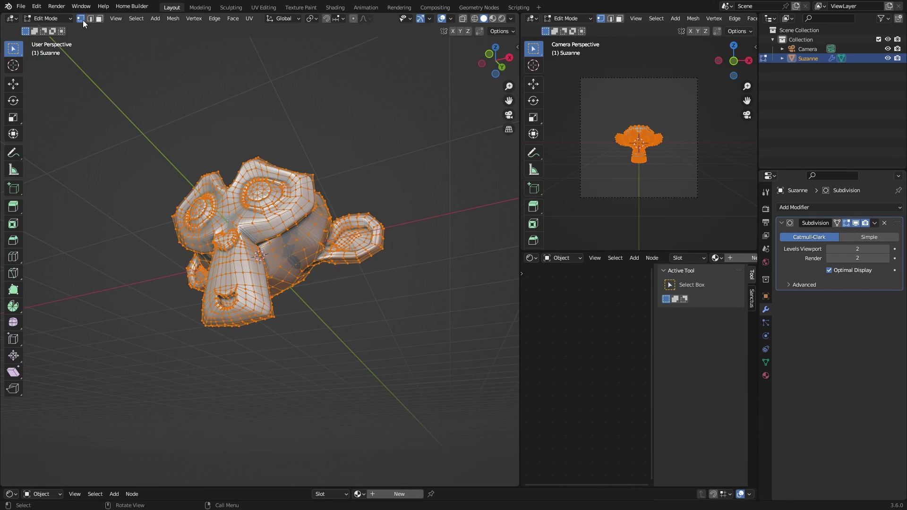
pyautogui.click(233, 324)
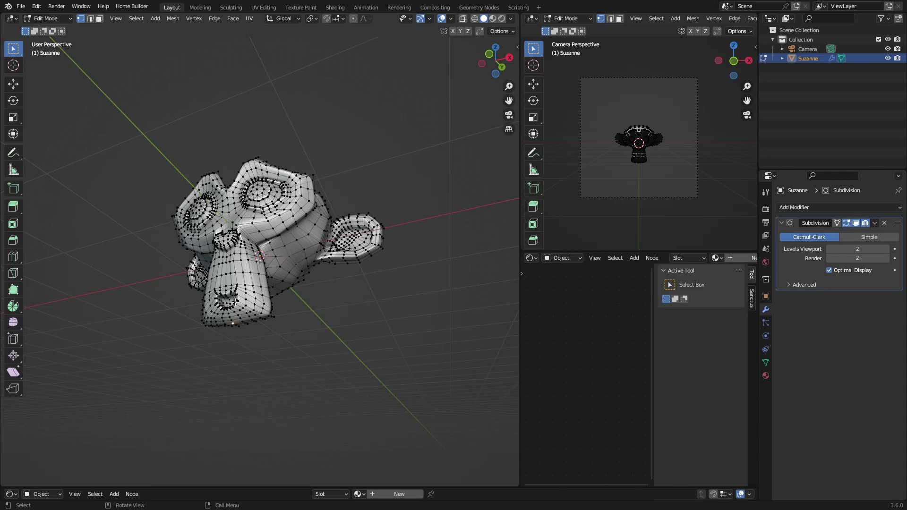
pyautogui.click(353, 19)
pyautogui.click(365, 18)
pyautogui.click(344, 127)
# Step: Pull the chin, a cheek and the right ear vertices downward with proportional falloff
pyautogui.moveTo(239, 324); pyautogui.dragTo(258, 329, button='middle')
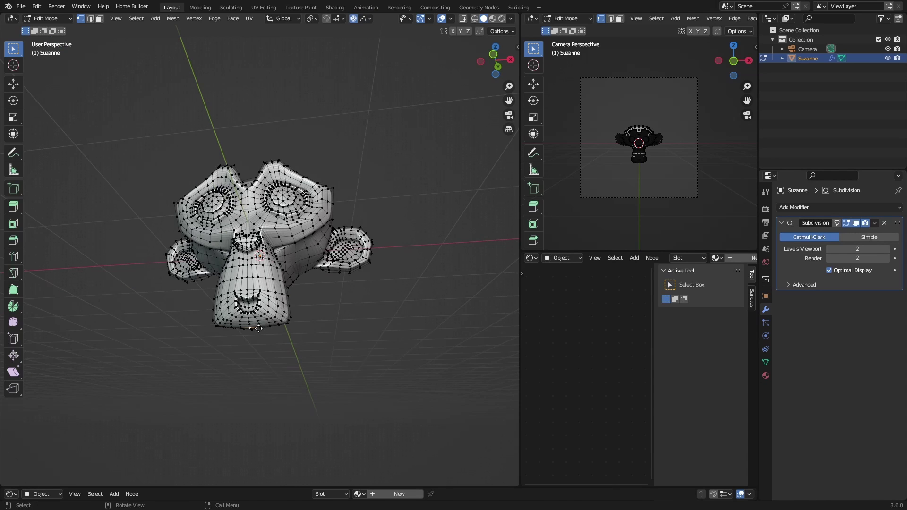
pyautogui.press('g')
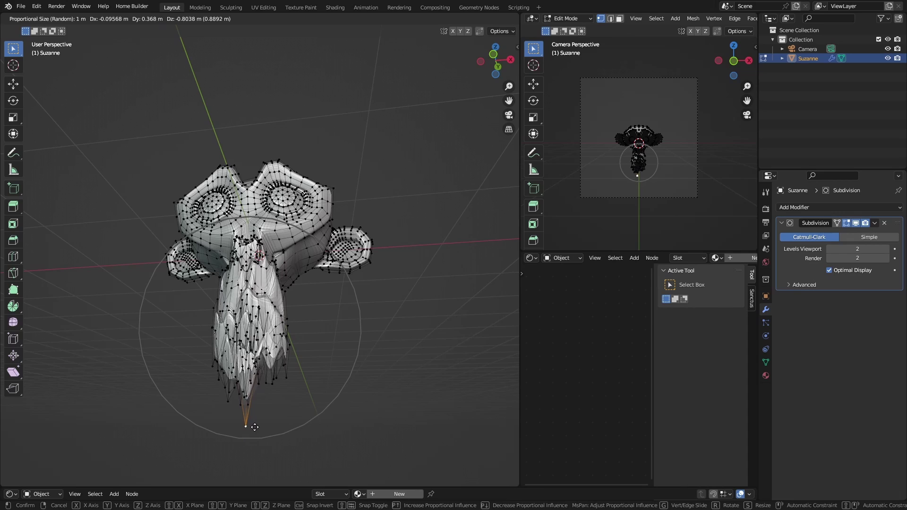
pyautogui.click(254, 427)
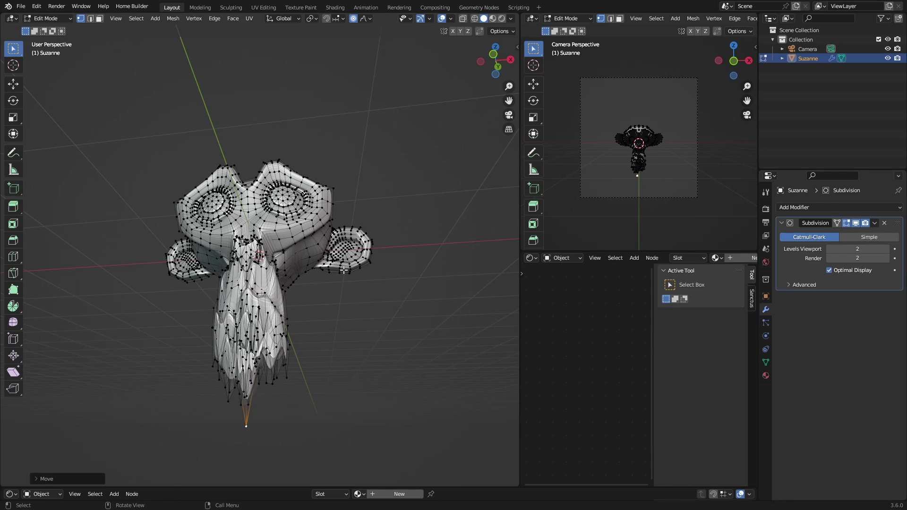
pyautogui.hotkey('alt', 'a')
pyautogui.click(296, 274)
pyautogui.press('g')
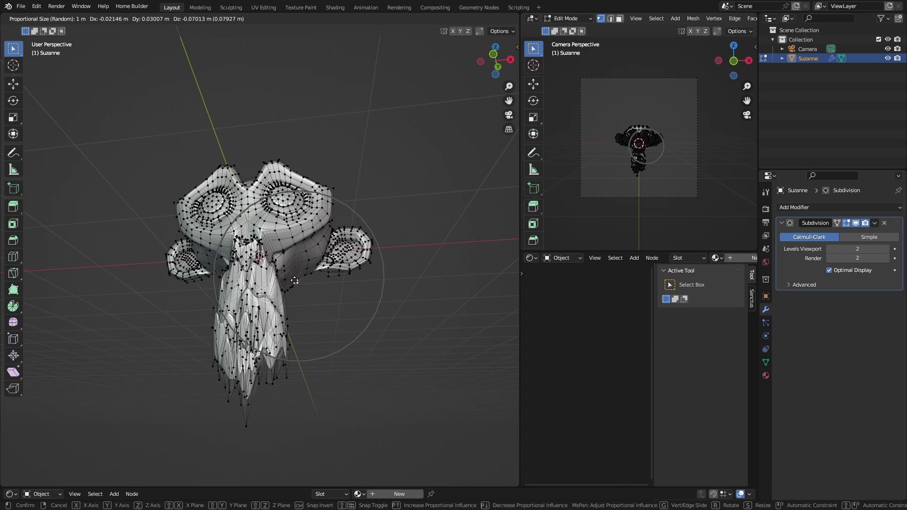
pyautogui.click(355, 276)
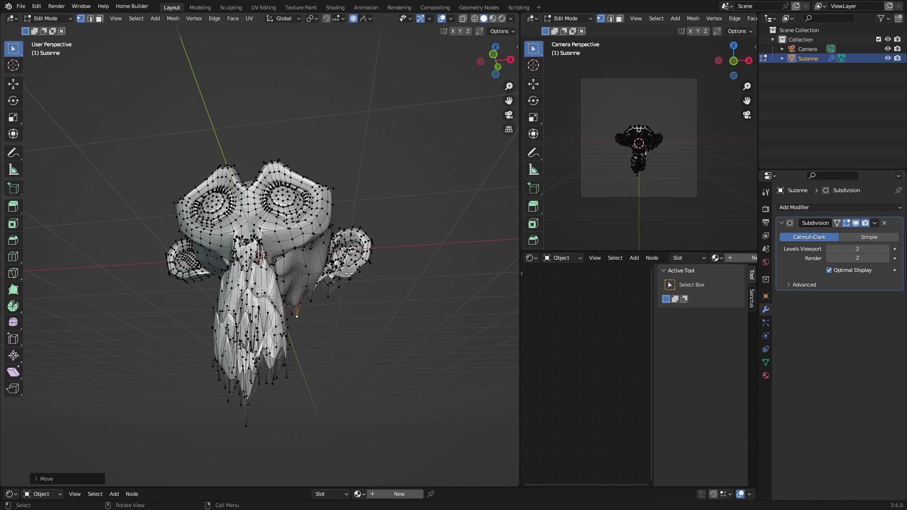
pyautogui.hotkey('alt', 'a')
pyautogui.click(349, 273)
pyautogui.press('g')
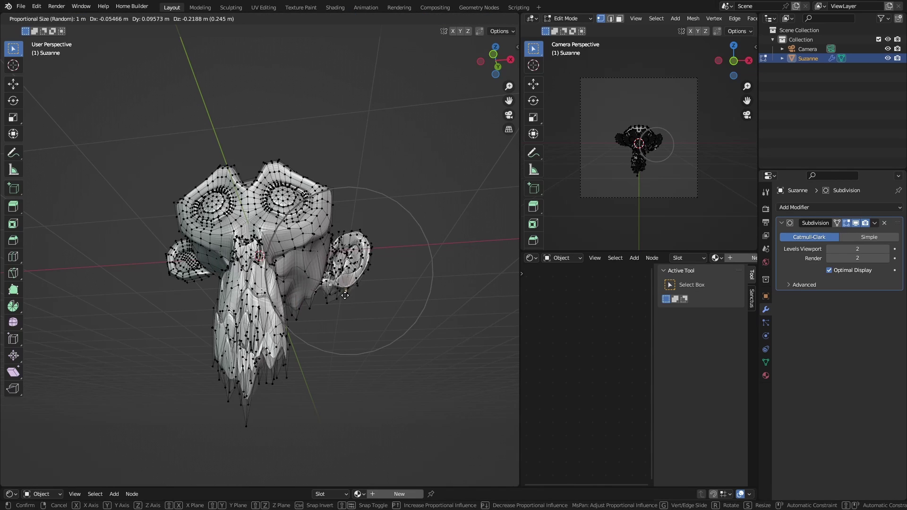
pyautogui.click(345, 292)
# Step: Drag the left cheek and left ear vertices down-left so they droop
pyautogui.click(213, 265)
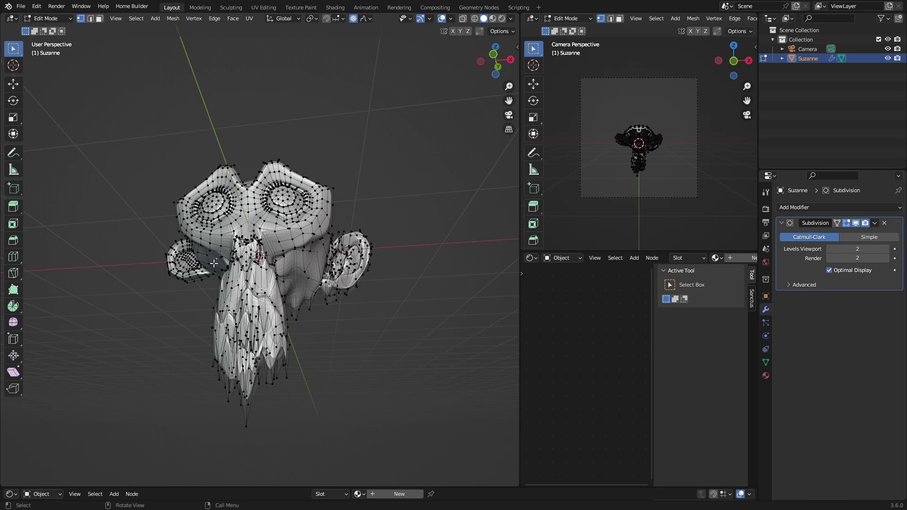
pyautogui.press('g')
pyautogui.click(202, 298)
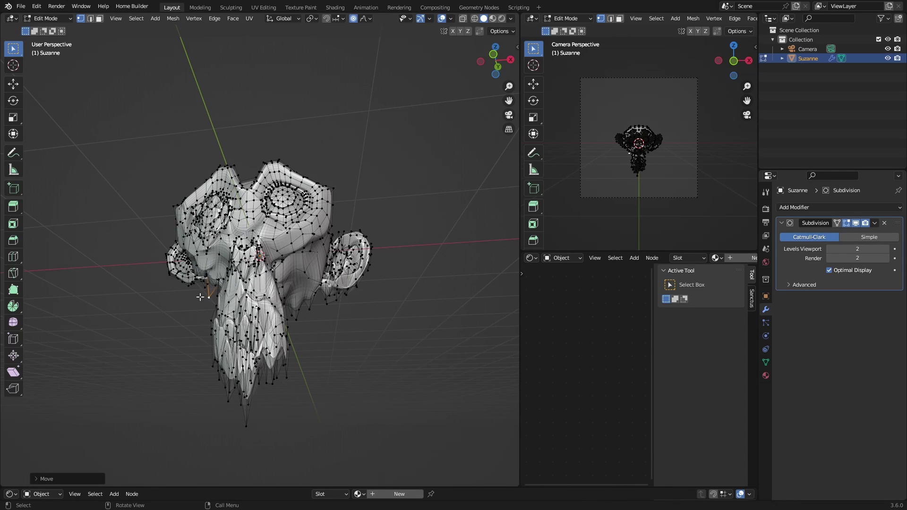
pyautogui.hotkey('alt', 'a')
pyautogui.click(184, 275)
pyautogui.press('g')
pyautogui.click(178, 307)
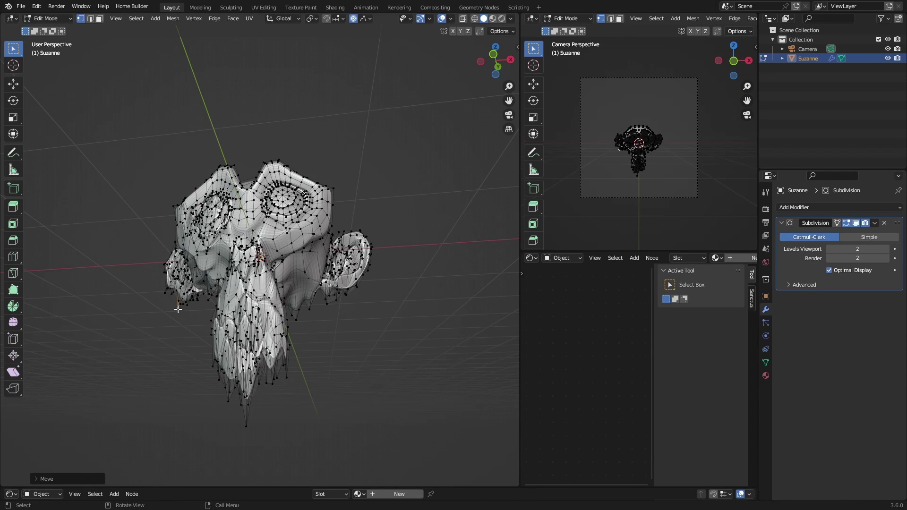
# Step: Pull one more left-cheek vertex downward to deepen the melt
pyautogui.moveTo(361, 203); pyautogui.dragTo(320, 252, button='middle')
pyautogui.click(299, 266)
pyautogui.press('g')
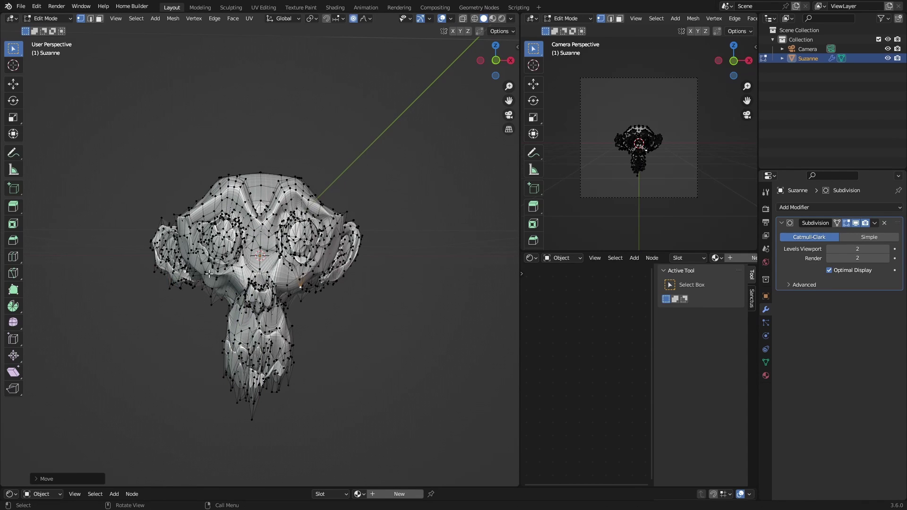
pyautogui.rightClick(208, 274)
pyautogui.click(205, 278)
pyautogui.press('g')
pyautogui.click(201, 290)
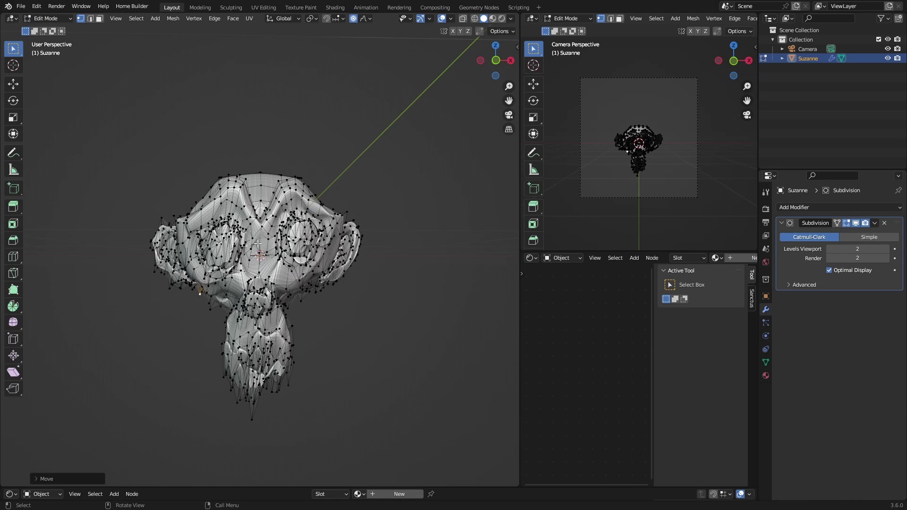
# Step: Apply Shade Smooth to the melted Suzanne in Object Mode
pyautogui.press('Tab')
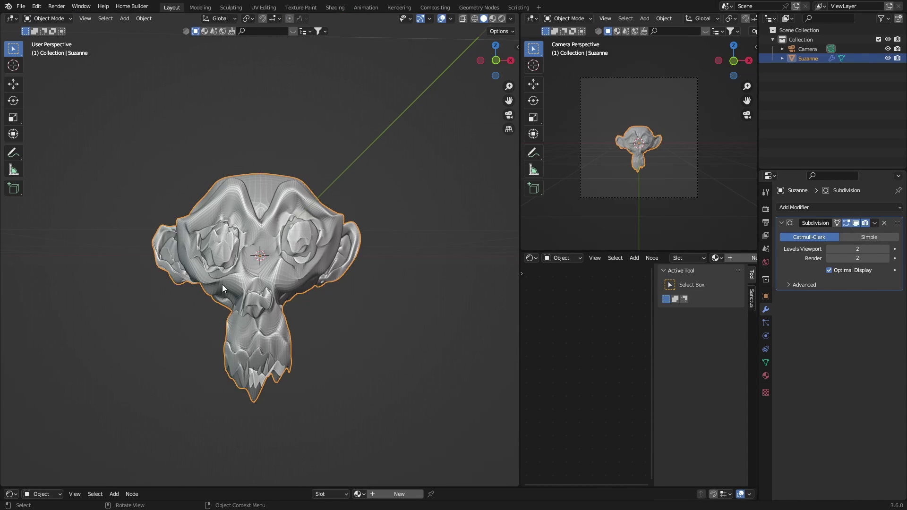
pyautogui.moveTo(172, 321); pyautogui.dragTo(209, 268, button='middle')
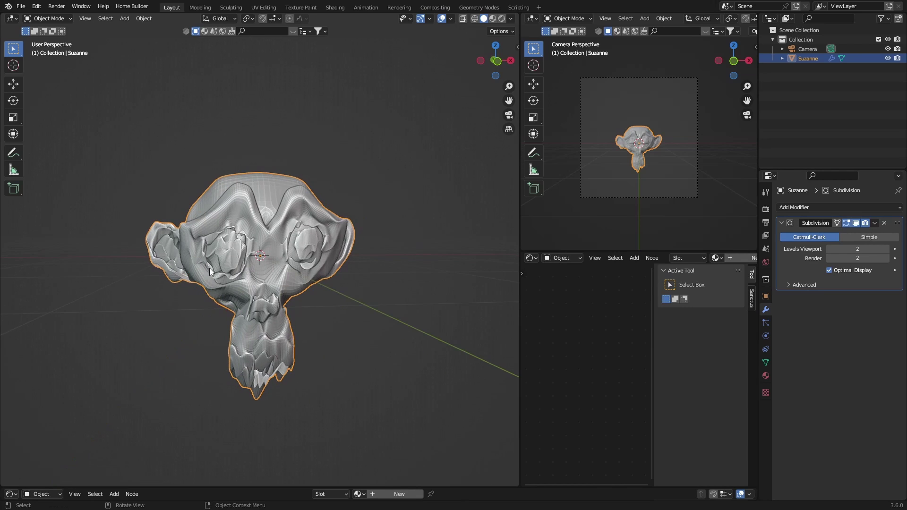
pyautogui.rightClick(264, 201)
pyautogui.click(265, 201)
pyautogui.moveTo(244, 296); pyautogui.dragTo(307, 318, button='middle')
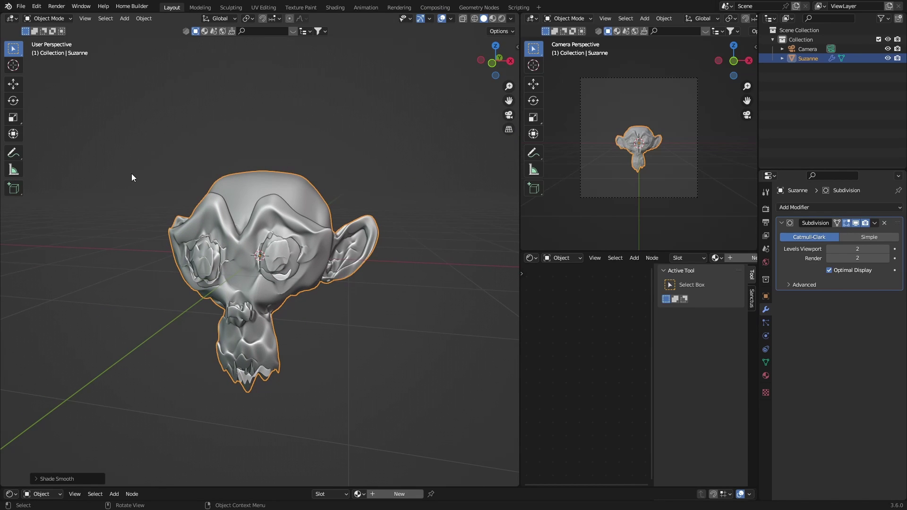
# Step: Move the chin vertices down with Random falloff, resizing the influence, then check the undo history
pyautogui.press('Tab')
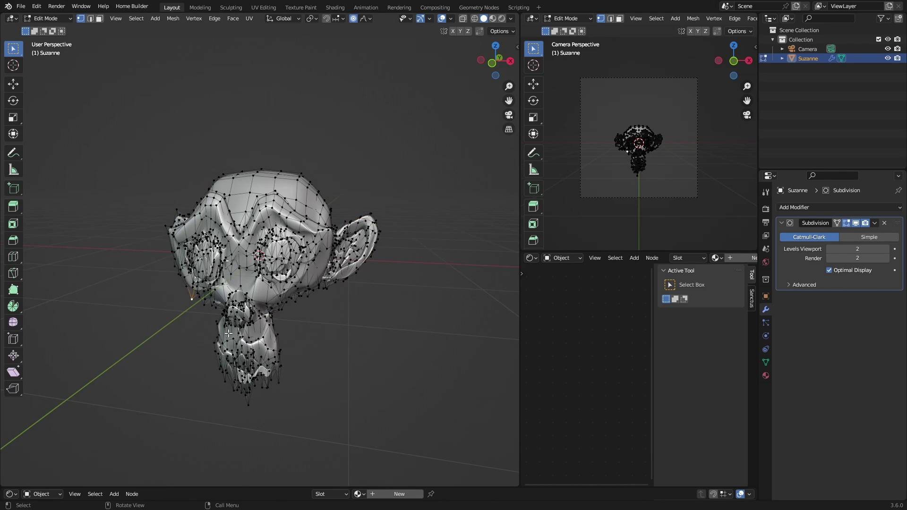
pyautogui.moveTo(229, 333); pyautogui.dragTo(242, 380, button='middle')
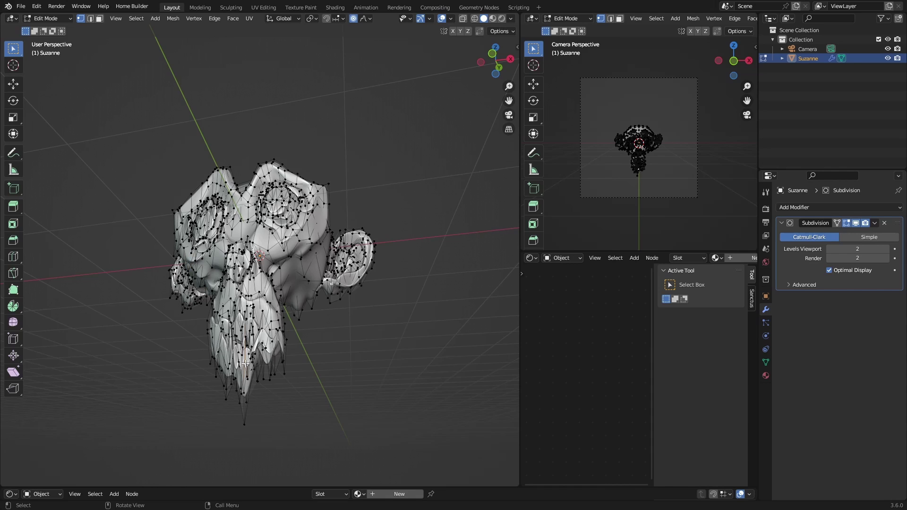
pyautogui.press('g')
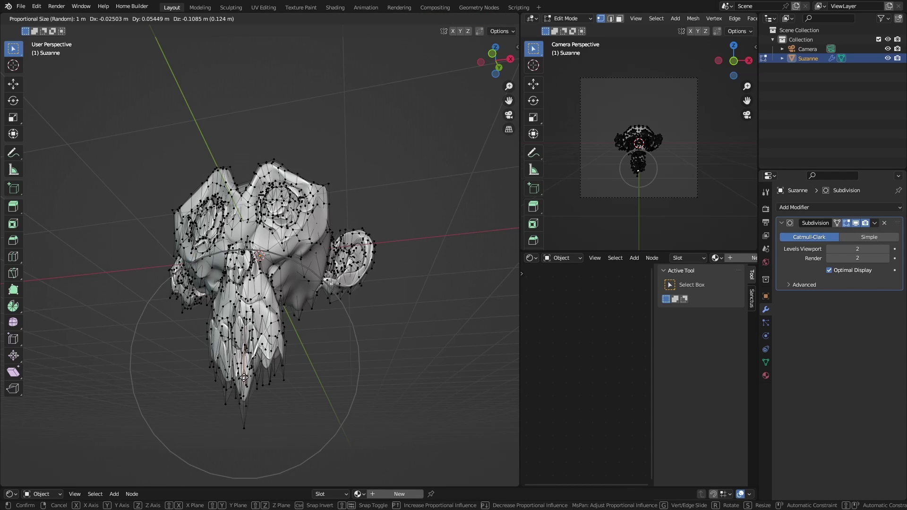
pyautogui.scroll(12, 244, 378)
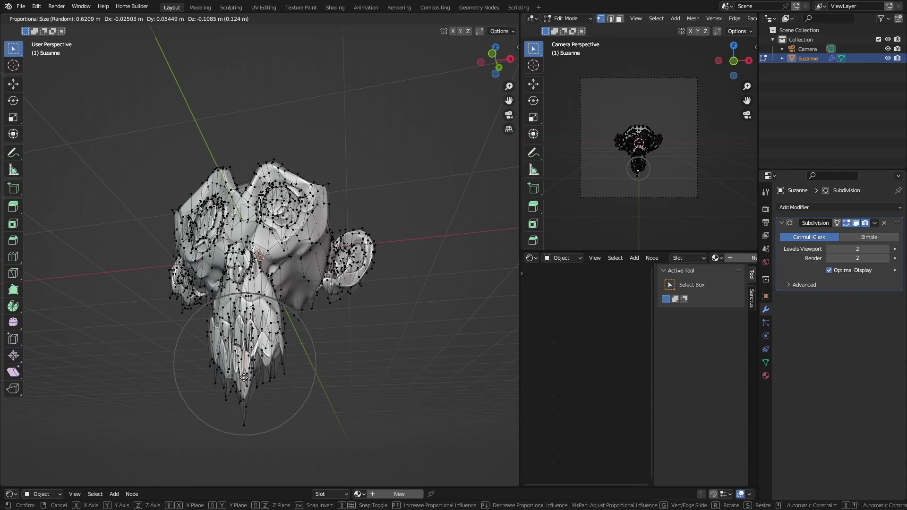
pyautogui.scroll(-18, 244, 378)
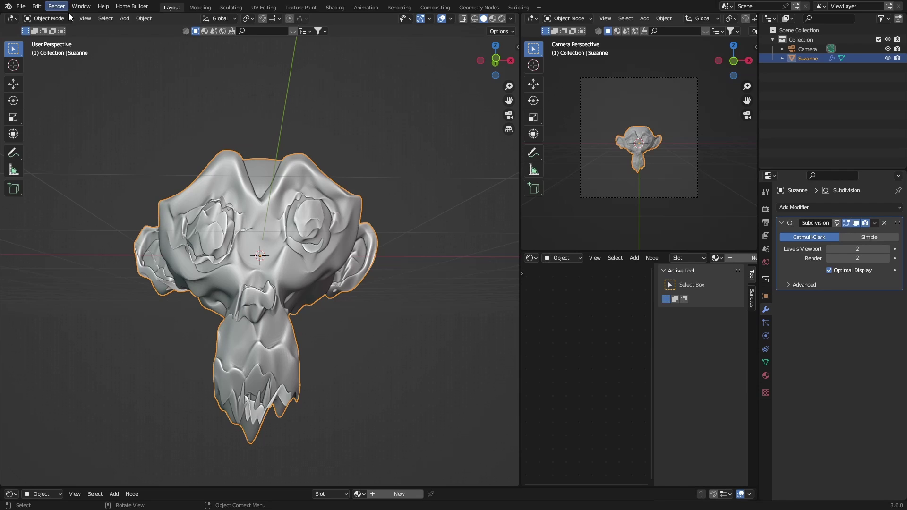
pyautogui.click(37, 7)
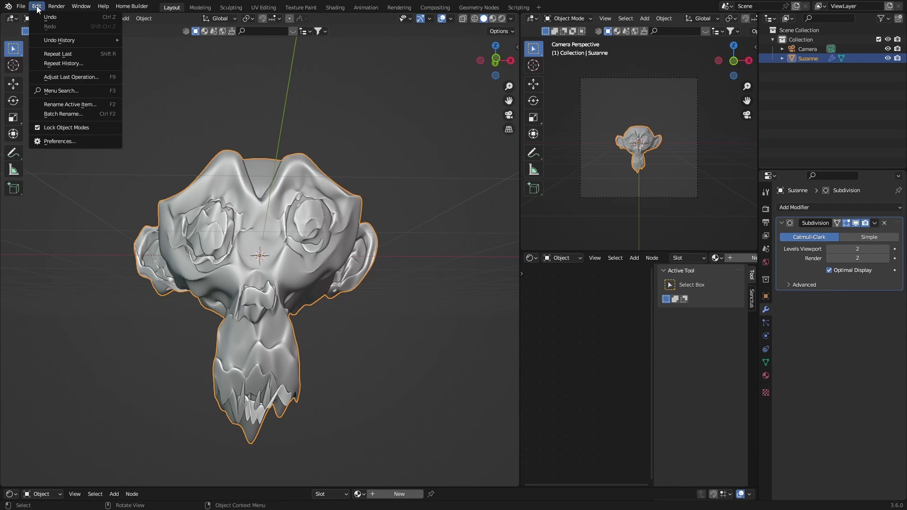
# Step: Delete Suzanne, then undo back to the plain, unsubdivided monkey mesh
pyautogui.click(37, 7)
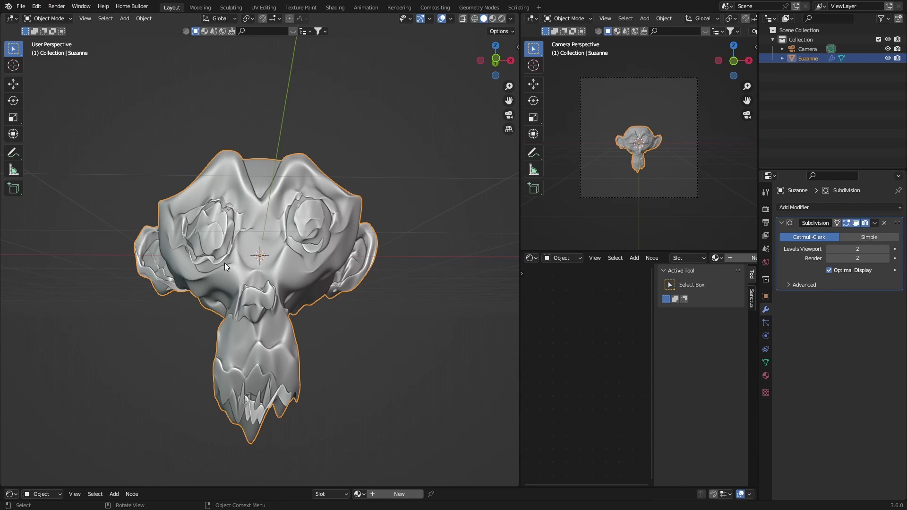
pyautogui.press('Delete')
pyautogui.moveTo(225, 263); pyautogui.dragTo(223, 317, button='middle')
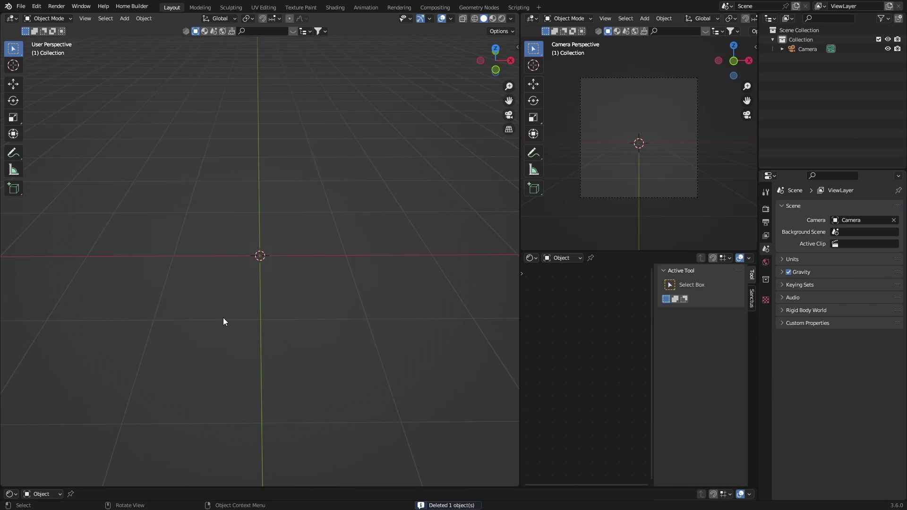
pyautogui.hotkey('ctrl', 'z')
pyautogui.hotkey('ctrl', 'z')
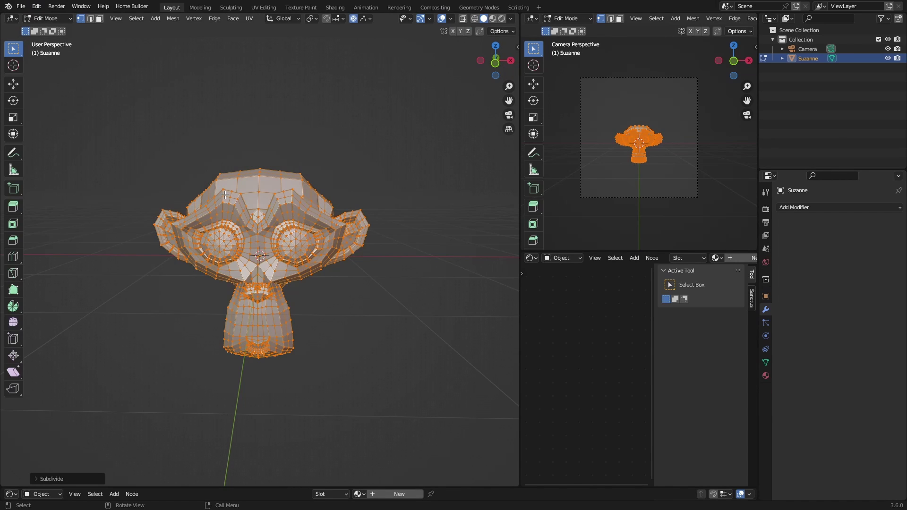
pyautogui.hotkey('ctrl', 'z')
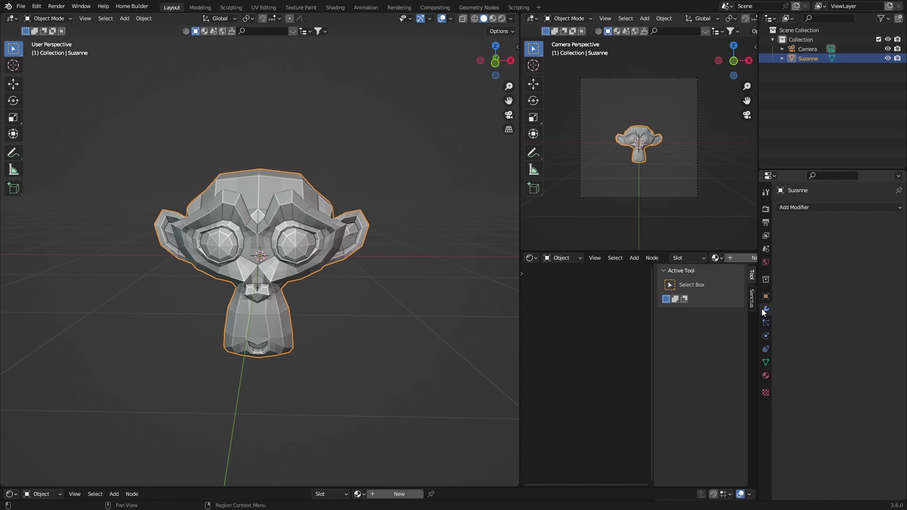
# Step: Add a Subdivision Surface modifier with Levels Viewport 2 to the fresh Suzanne
pyautogui.click(798, 208)
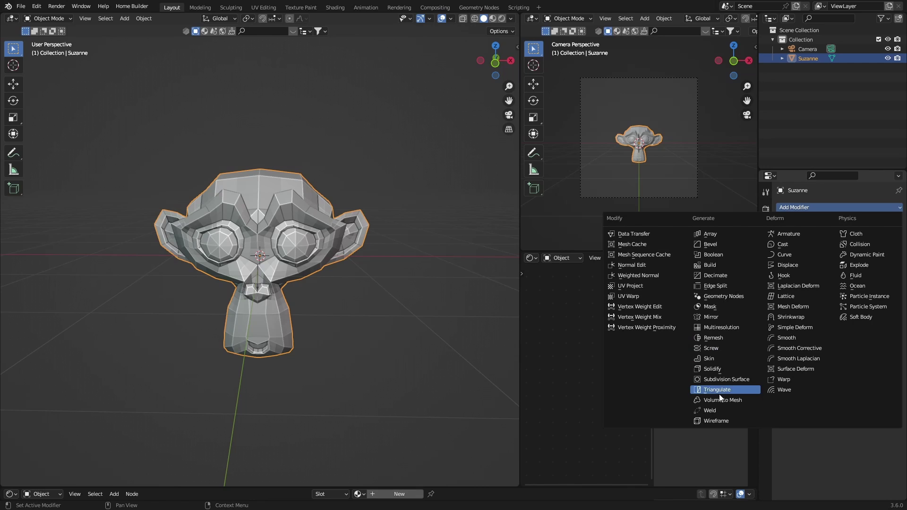
pyautogui.click(719, 378)
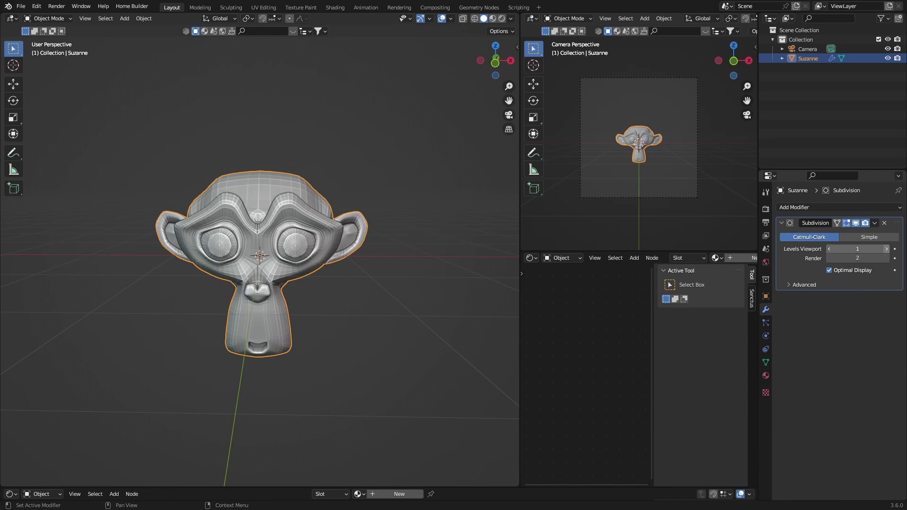
pyautogui.click(887, 248)
pyautogui.moveTo(162, 234); pyautogui.dragTo(464, 311, button='middle')
pyautogui.moveTo(456, 260); pyautogui.dragTo(350, 311, button='middle')
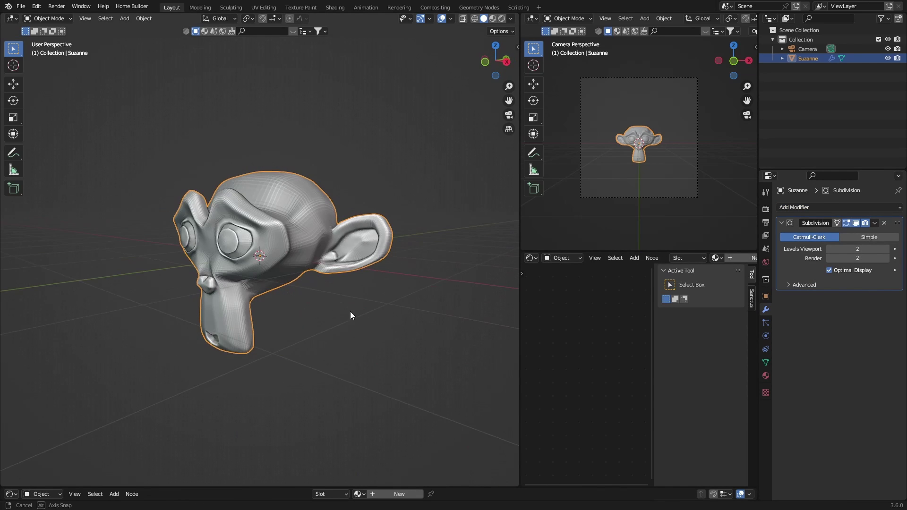
# Step: Add Basis and Key 1 shape keys to Suzanne's mesh data
pyautogui.click(766, 363)
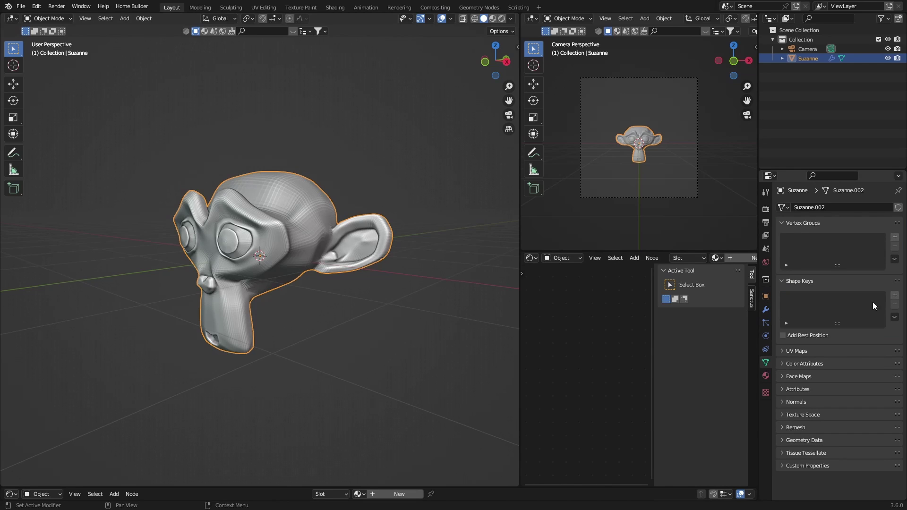
pyautogui.click(895, 299)
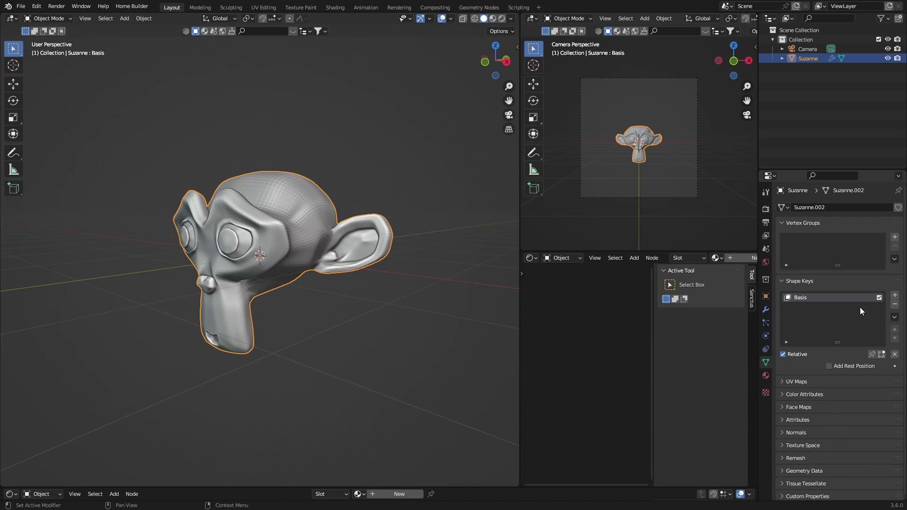
pyautogui.click(895, 296)
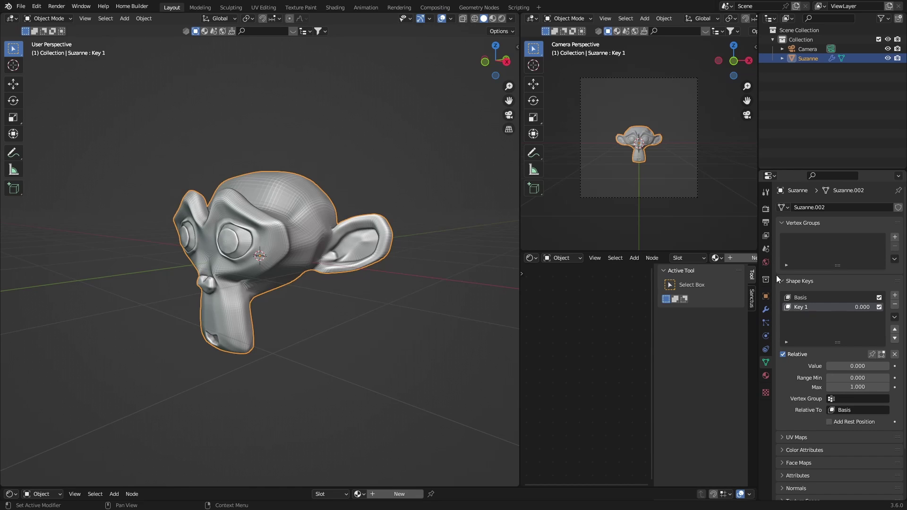
# Step: In Key 1, pull the chin vertex down with Random proportional falloff into a drip
pyautogui.press('Tab')
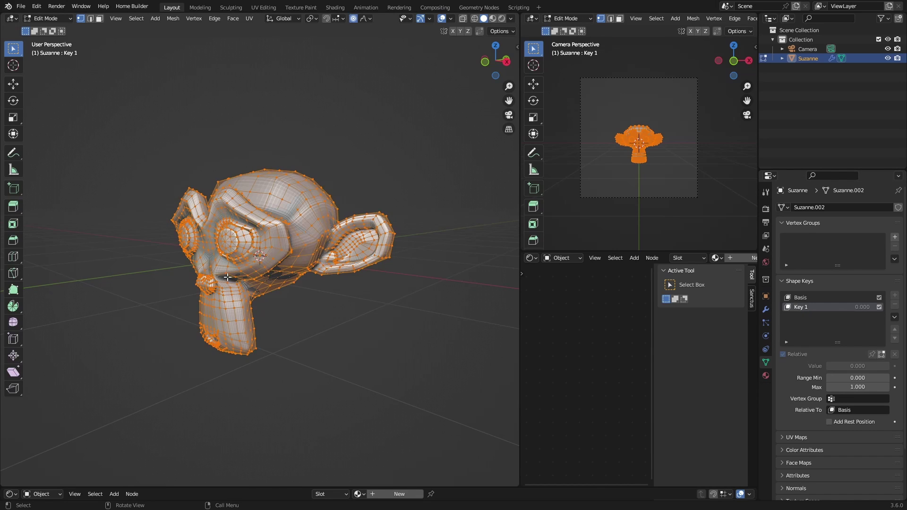
pyautogui.moveTo(228, 278); pyautogui.dragTo(265, 285, button='middle')
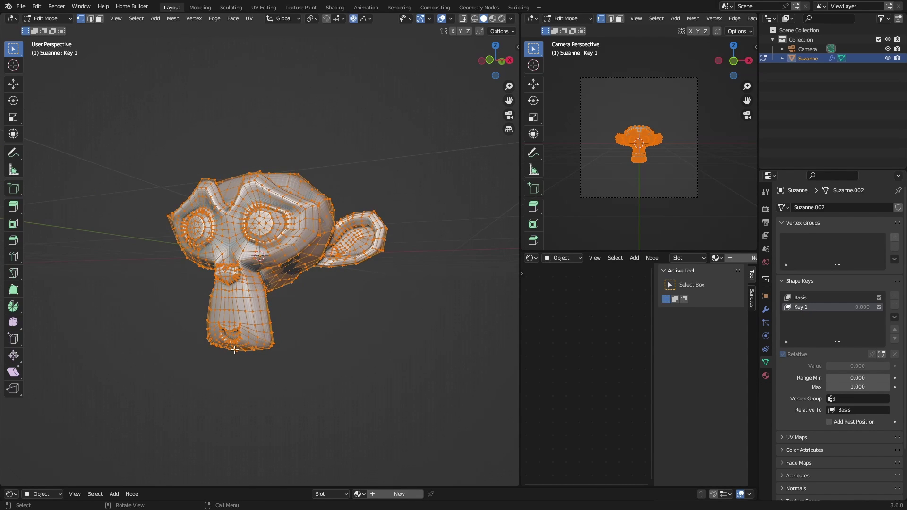
pyautogui.hotkey('alt', 'a')
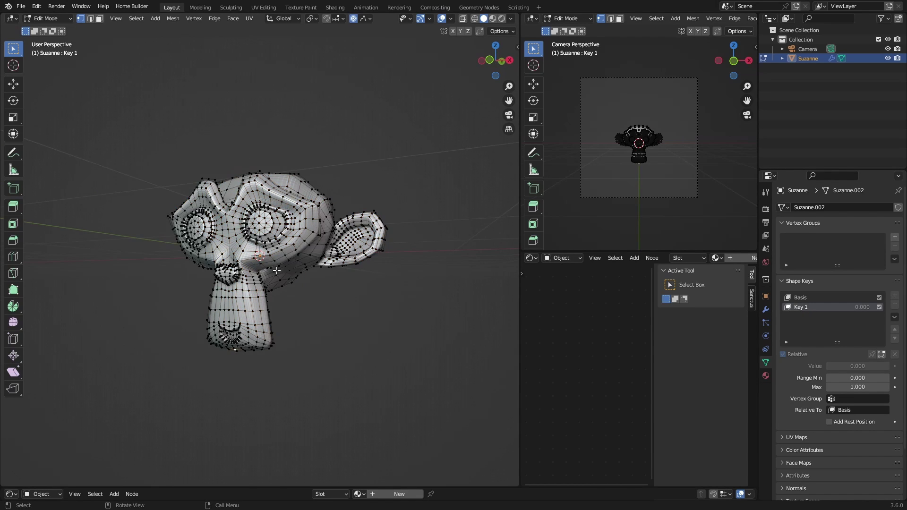
pyautogui.click(364, 18)
pyautogui.press('g')
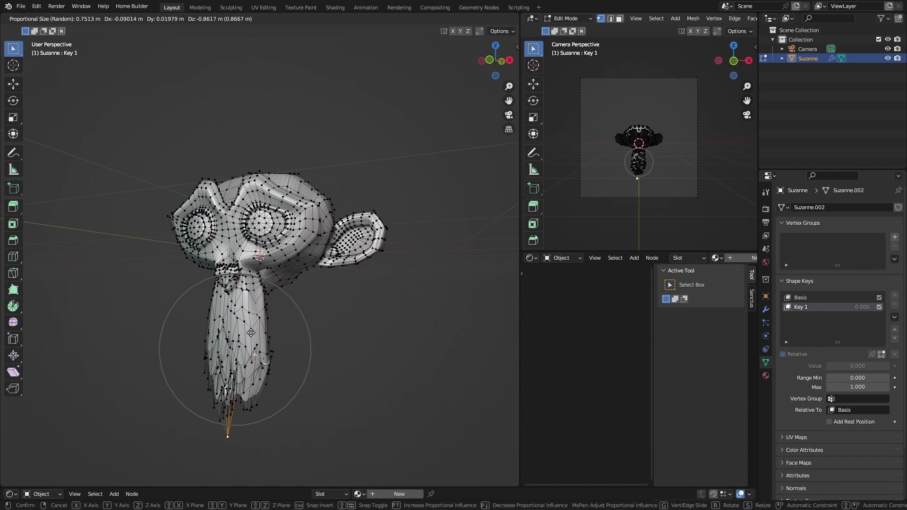
pyautogui.click(199, 296)
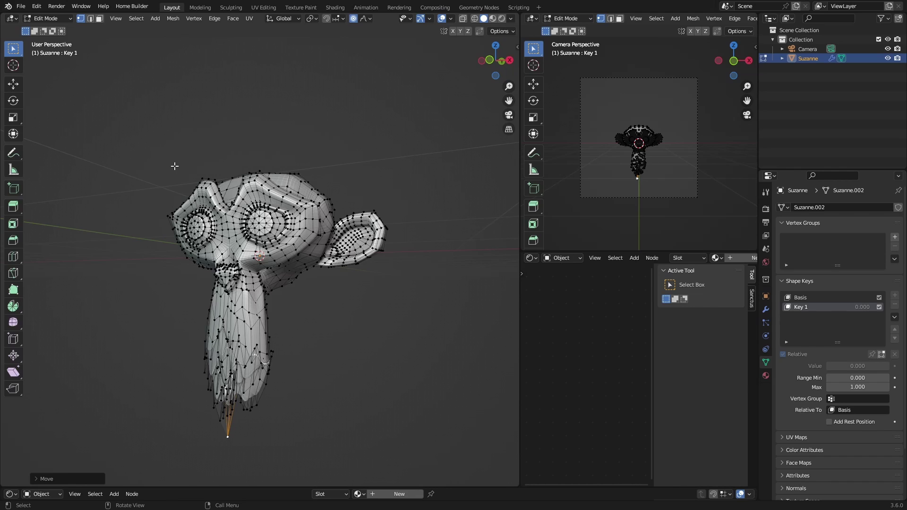
pyautogui.press('Tab')
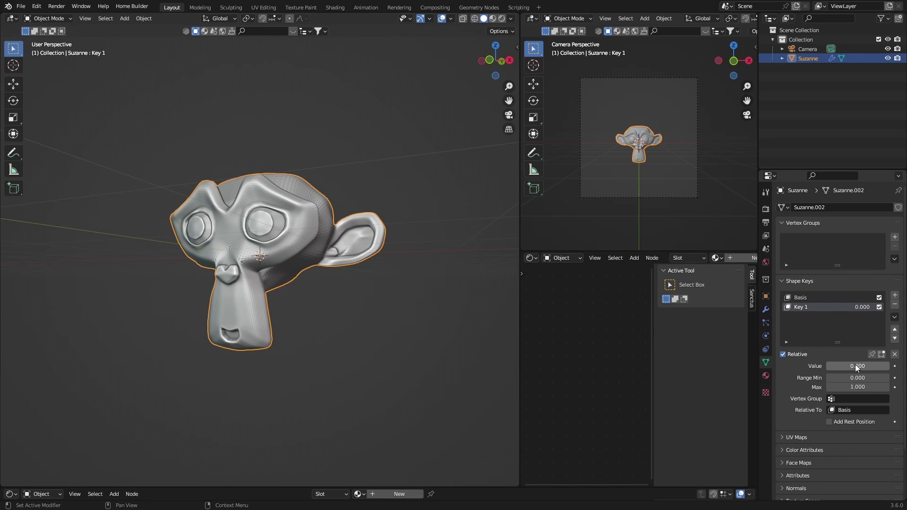
pyautogui.moveTo(855, 364); pyautogui.dragTo(826, 365)
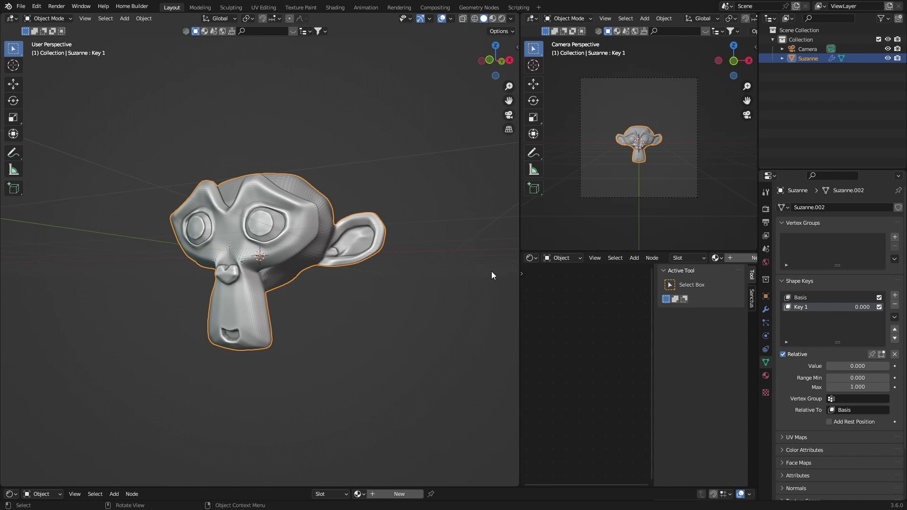
# Step: Set Default Interpolation to Bezier under Preferences > Animation and save the preferences
pyautogui.click(37, 6)
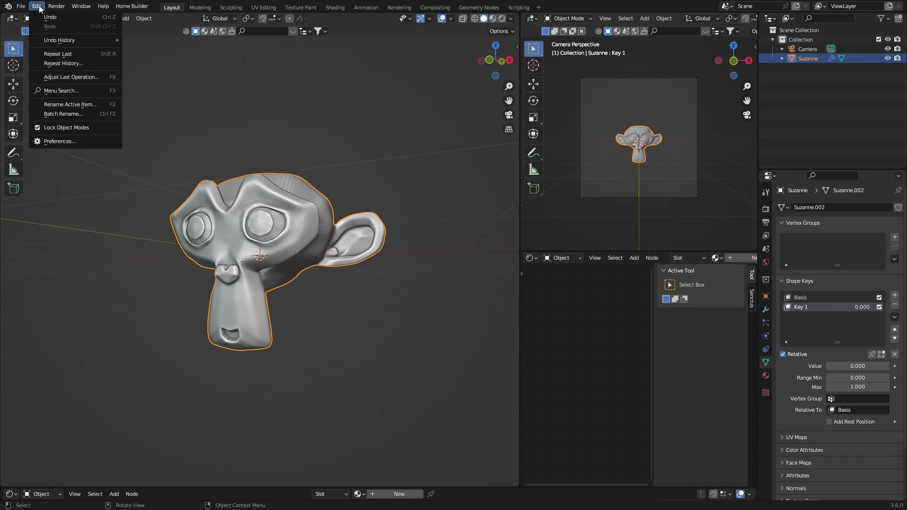
pyautogui.click(65, 141)
pyautogui.click(23, 89)
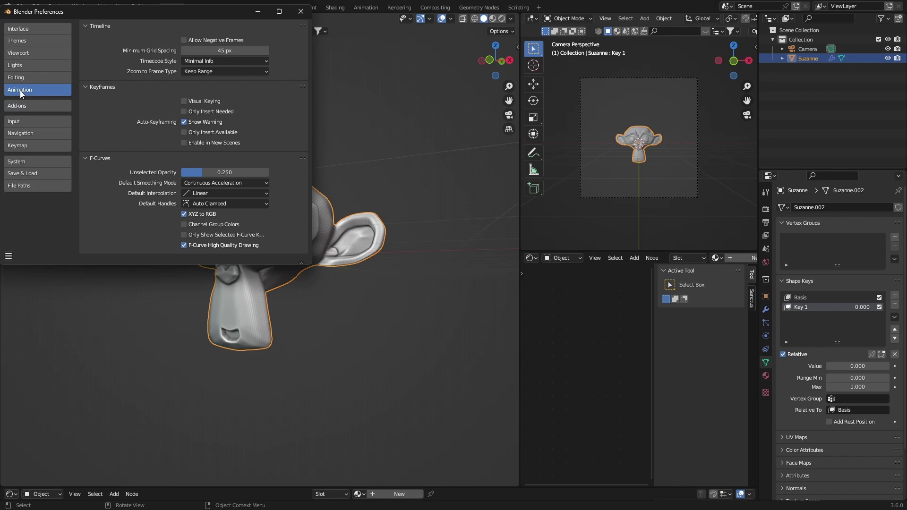
pyautogui.click(189, 193)
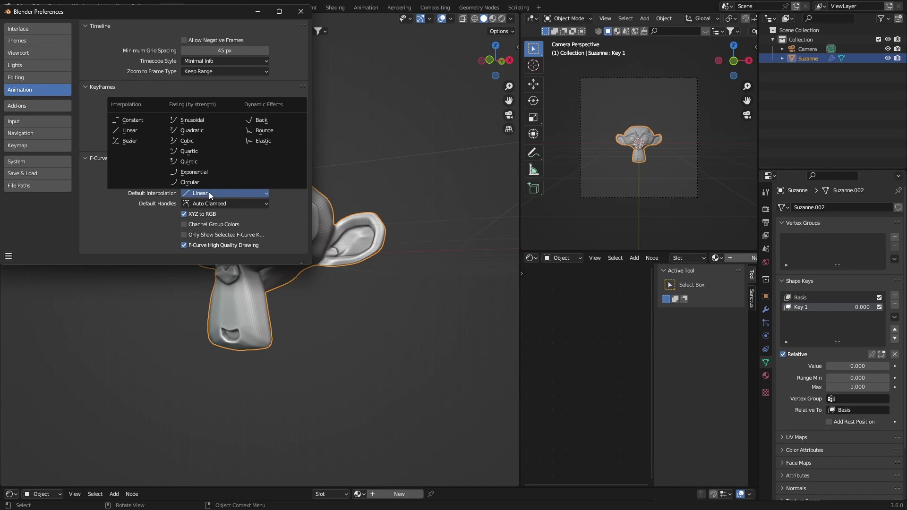
pyautogui.click(131, 142)
pyautogui.click(9, 256)
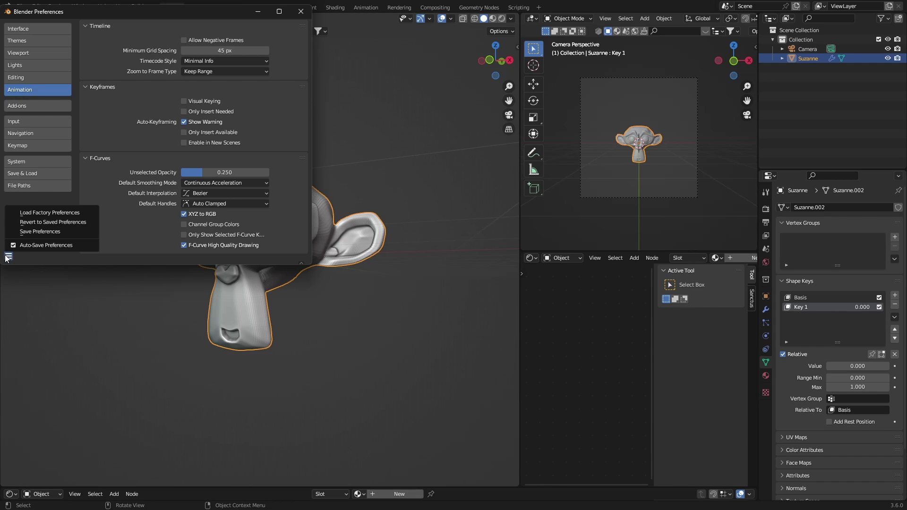
pyautogui.click(33, 232)
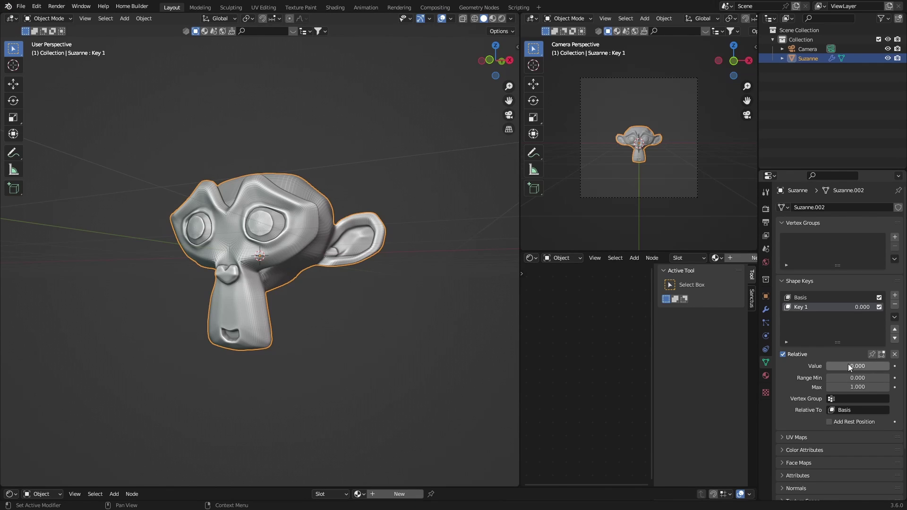
# Step: Keyframe the Key 1 value at 0 and switch the bottom editor to a Timeline
pyautogui.rightClick(849, 366)
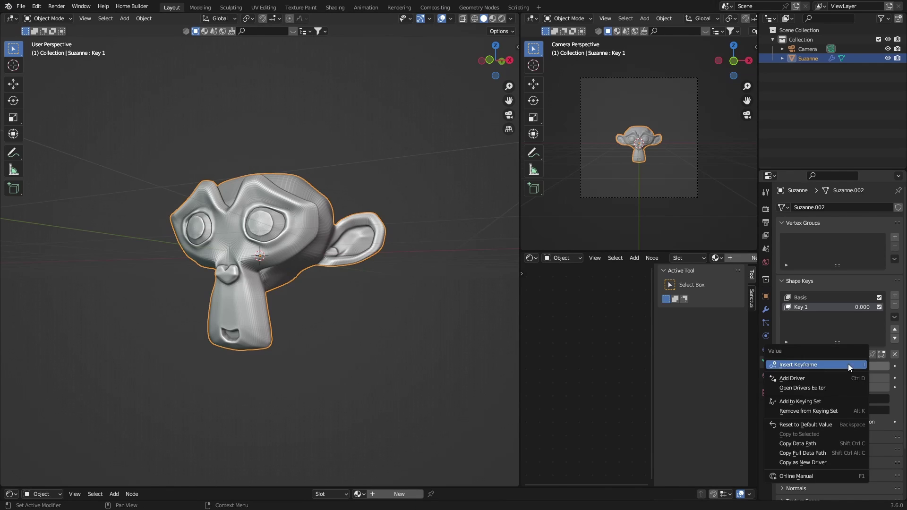
pyautogui.click(806, 365)
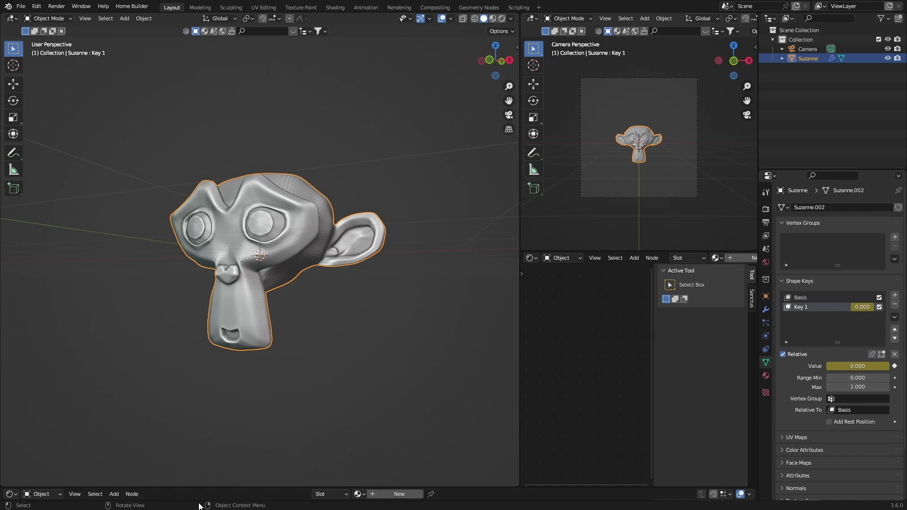
pyautogui.click(11, 493)
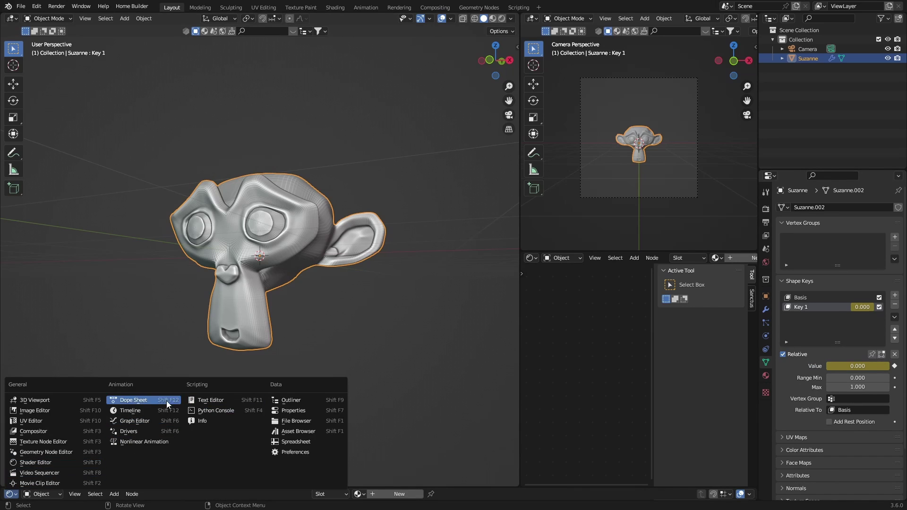
pyautogui.click(140, 411)
pyautogui.moveTo(129, 487); pyautogui.dragTo(129, 369)
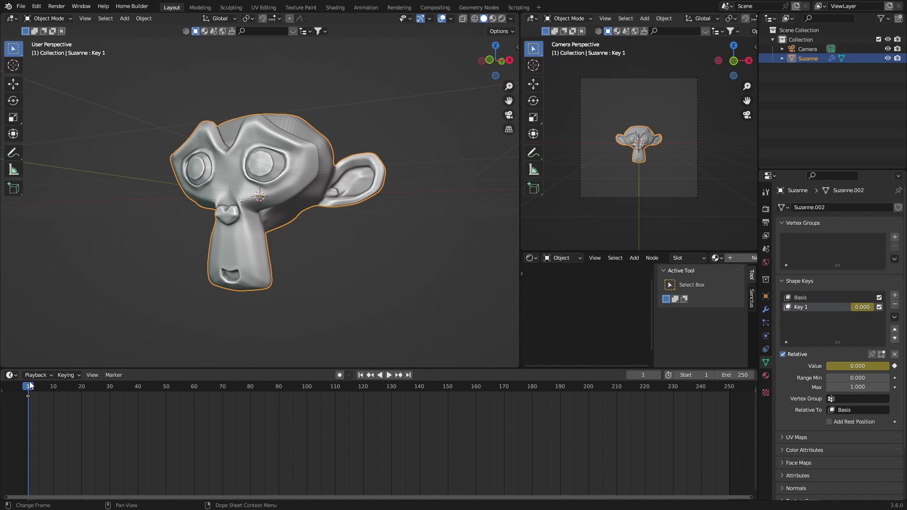
# Step: At frame 60, set Key 1 to 1.000 and keyframe it
pyautogui.moveTo(29, 384); pyautogui.dragTo(194, 396)
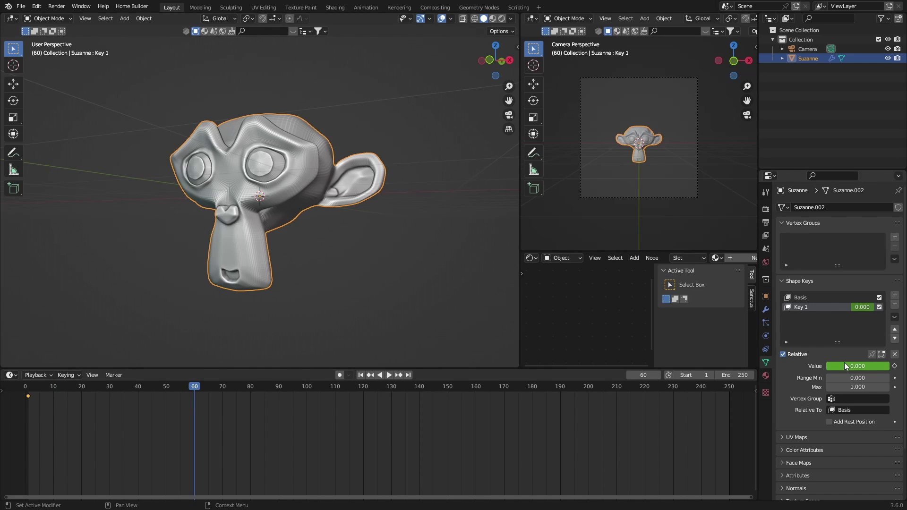
pyautogui.moveTo(843, 362); pyautogui.dragTo(903, 363)
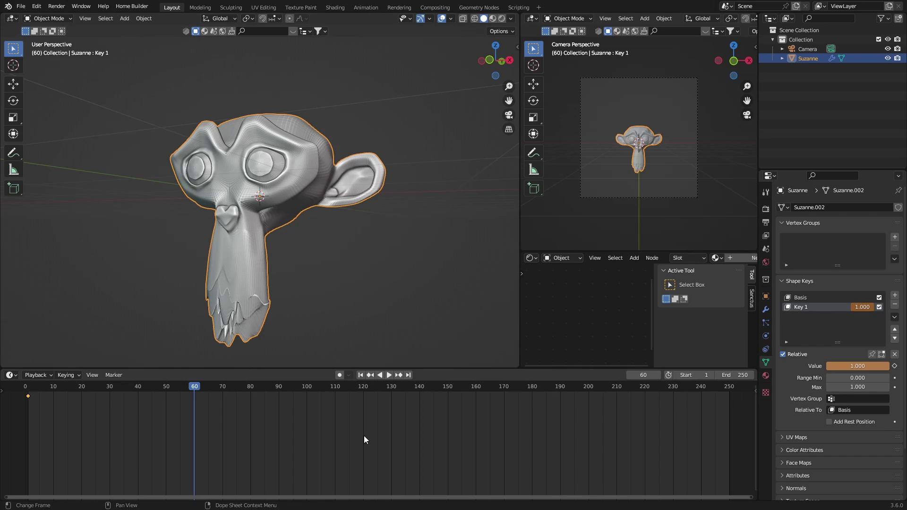
pyautogui.click(894, 366)
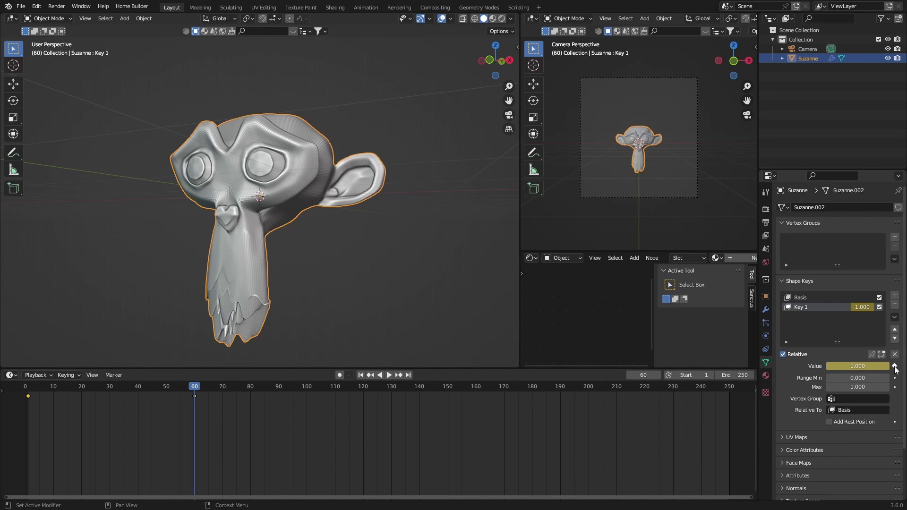
# Step: Rewind the playhead to frame 0, then play the melt and stop it at frame 61
pyautogui.moveTo(334, 395); pyautogui.dragTo(25, 396)
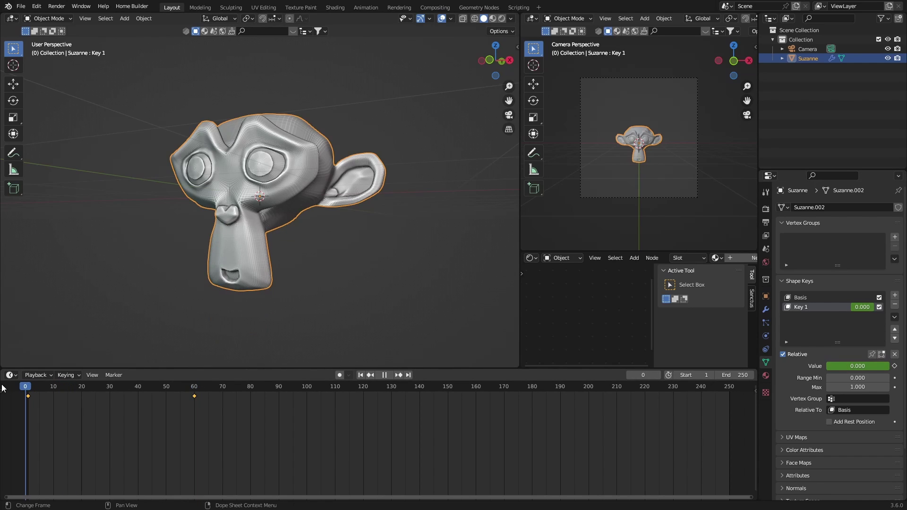
pyautogui.press('space')
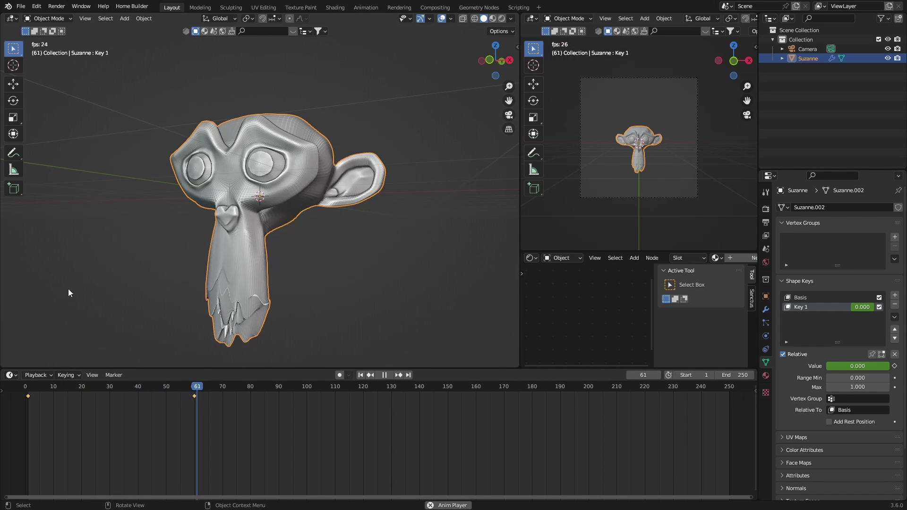
pyautogui.press('space')
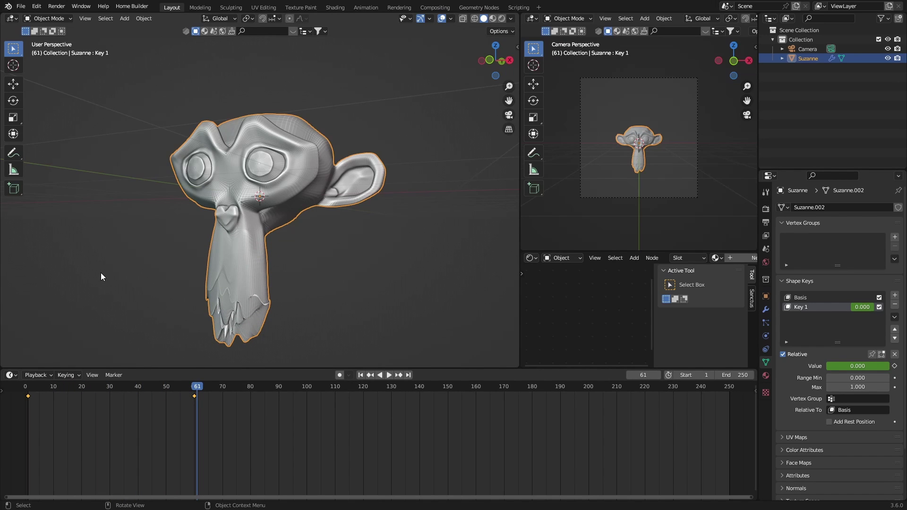